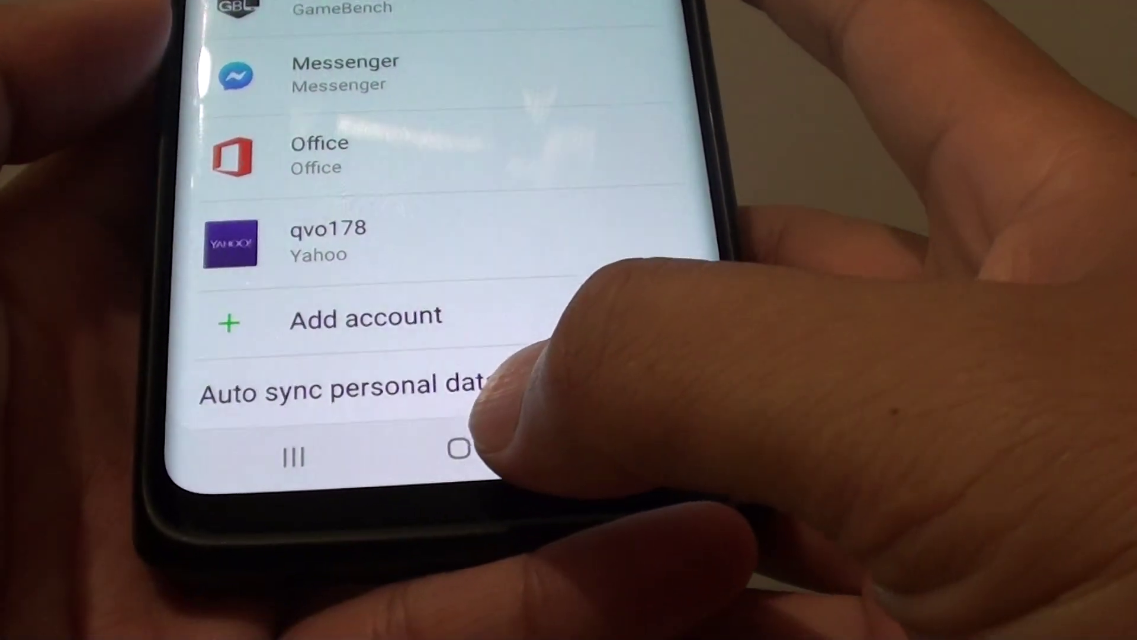
# Step: From the home screen, open Settings via quick settings and go to Accounts and backup
pyautogui.click(462, 444)
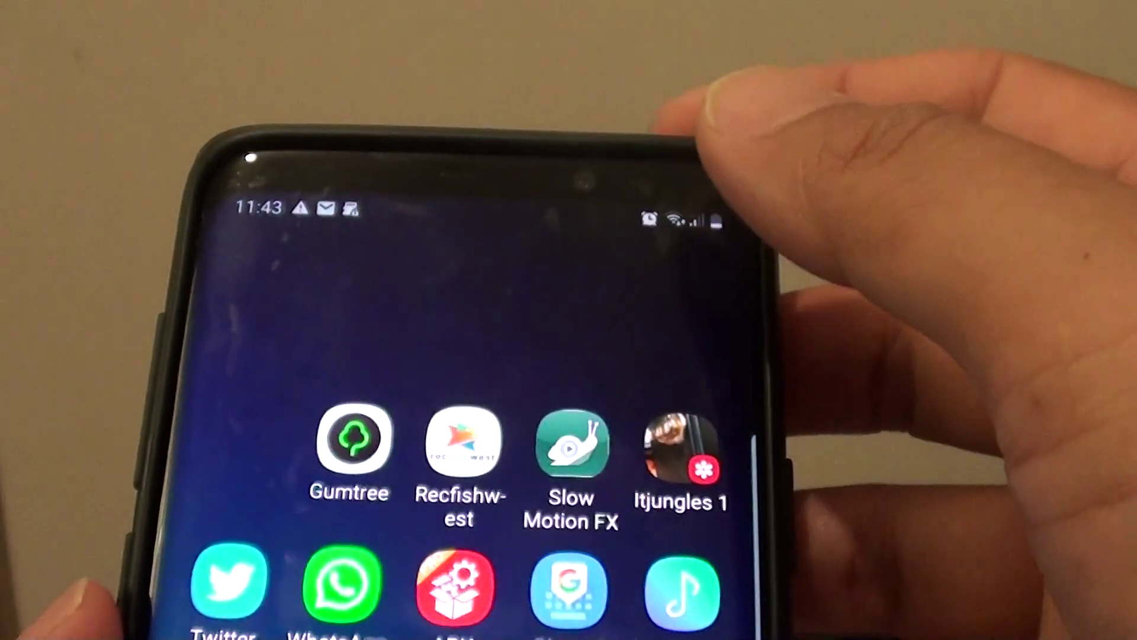
pyautogui.moveTo(622, 54); pyautogui.dragTo(623, 355)
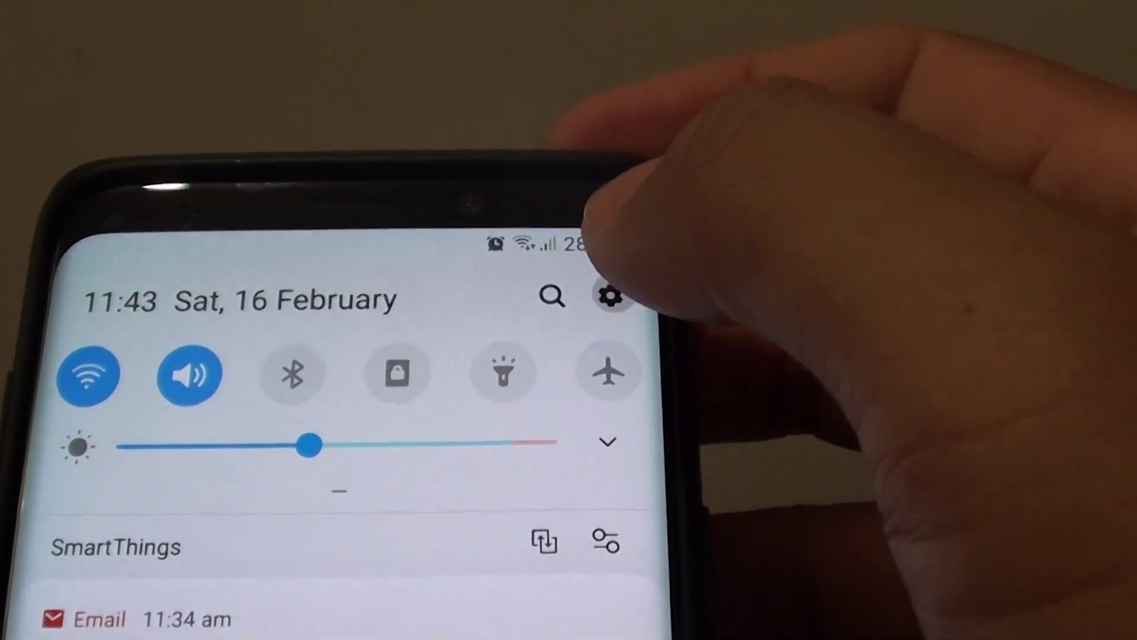
pyautogui.click(616, 292)
pyautogui.scroll(-5, 400, 355)
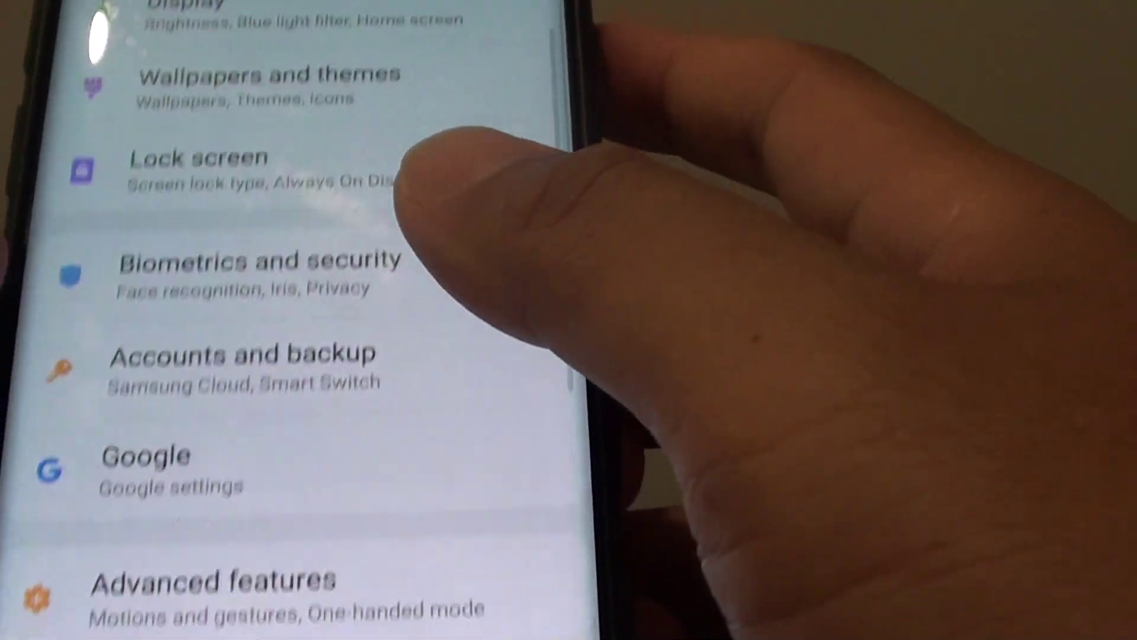
pyautogui.moveTo(533, 133); pyautogui.dragTo(551, 196)
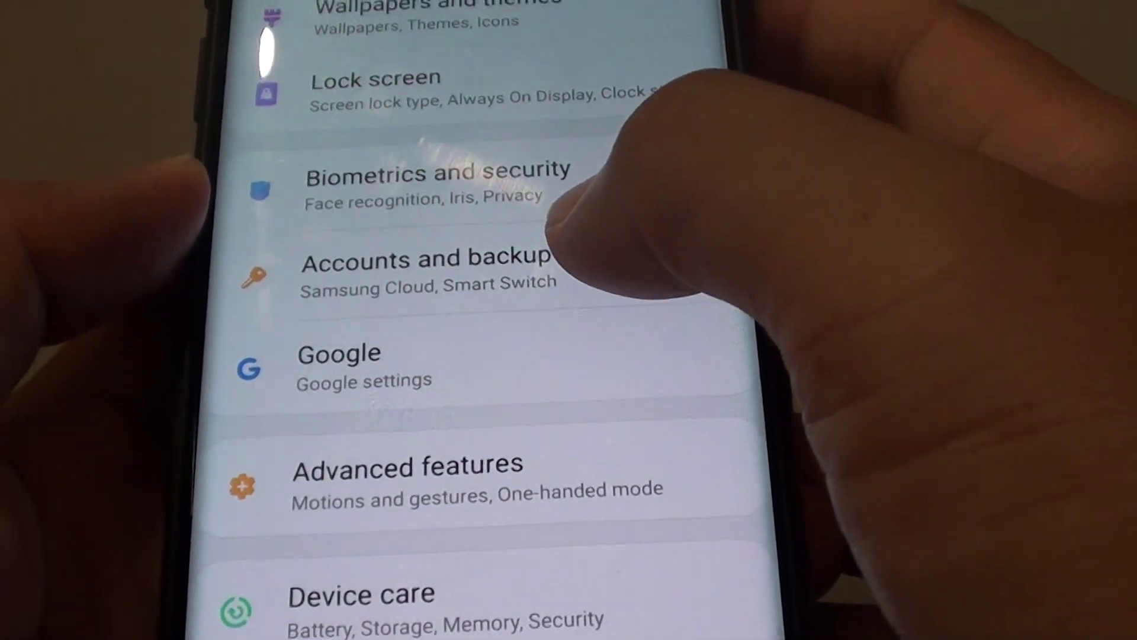
pyautogui.click(427, 262)
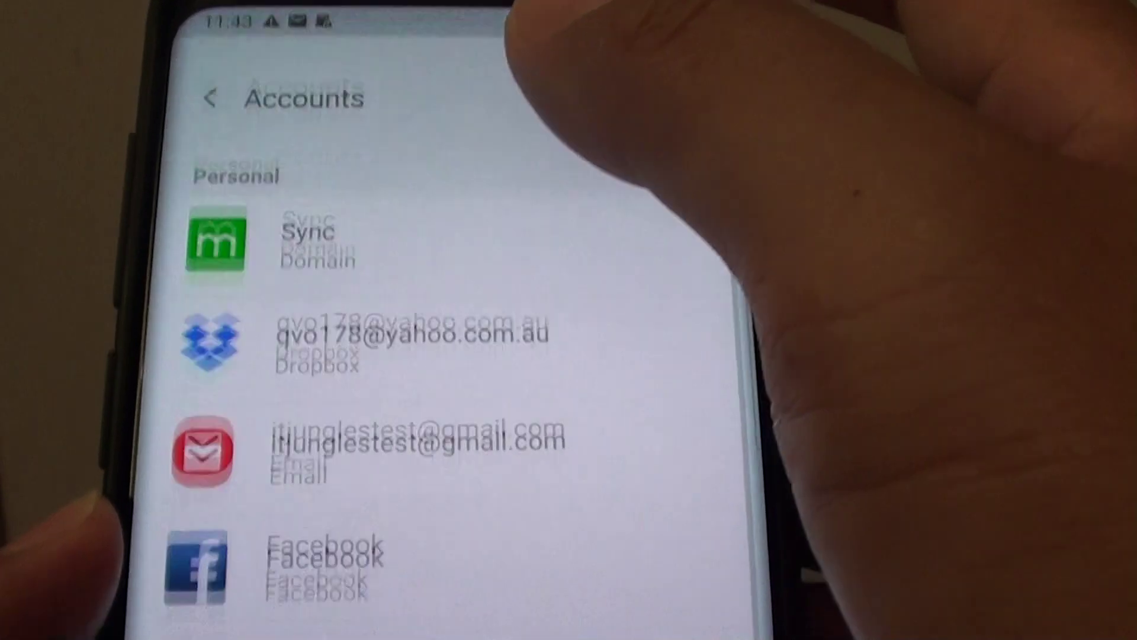
pyautogui.moveTo(497, 497); pyautogui.dragTo(498, 177)
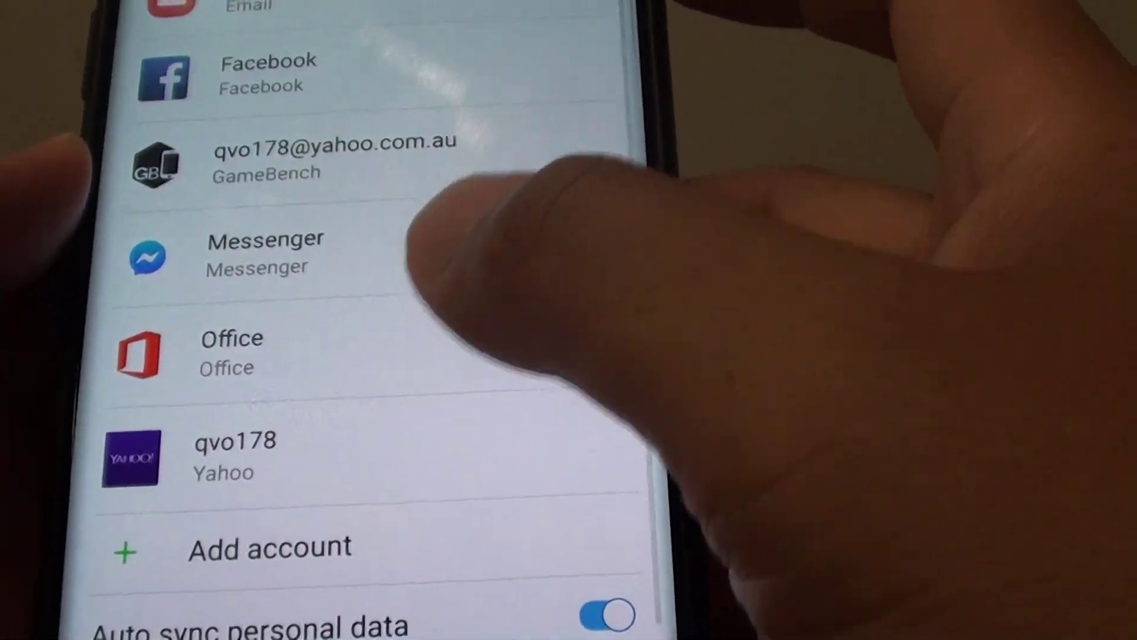
# Step: Start adding a new account and scroll through the account type list
pyautogui.moveTo(444, 373); pyautogui.dragTo(444, 294)
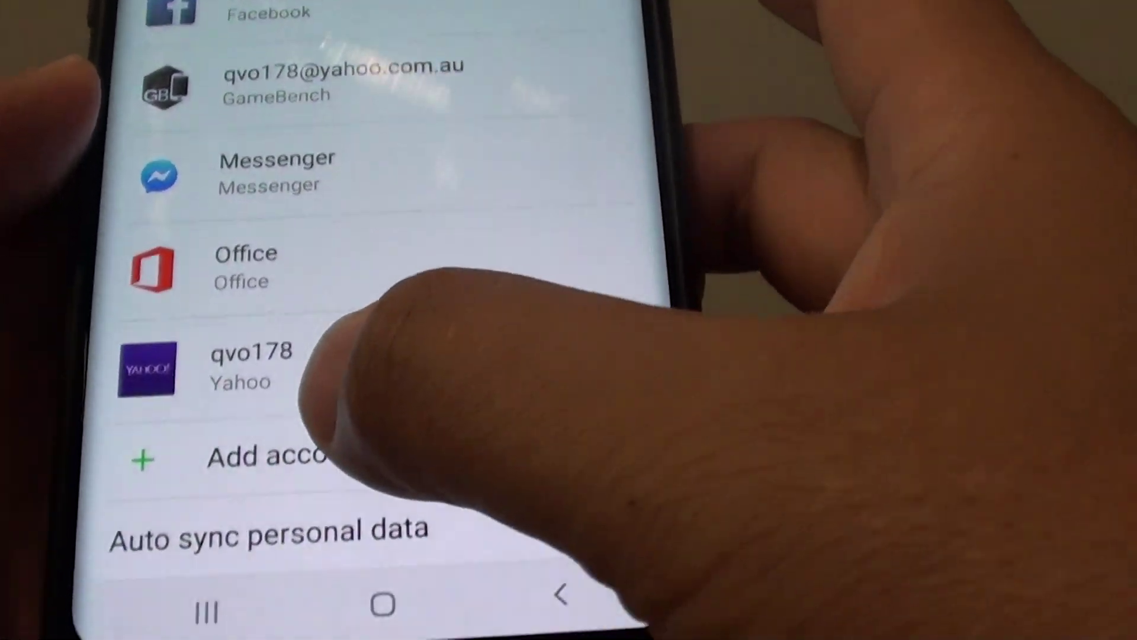
pyautogui.click(294, 436)
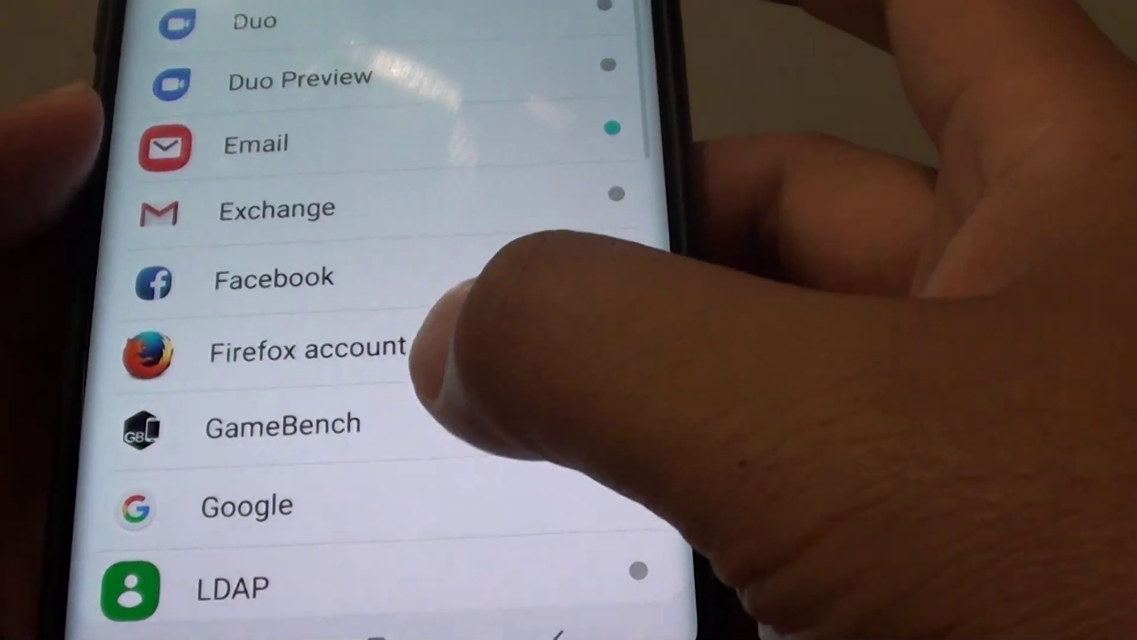
pyautogui.moveTo(498, 355); pyautogui.dragTo(498, 222)
pyautogui.moveTo(533, 338); pyautogui.dragTo(533, 187)
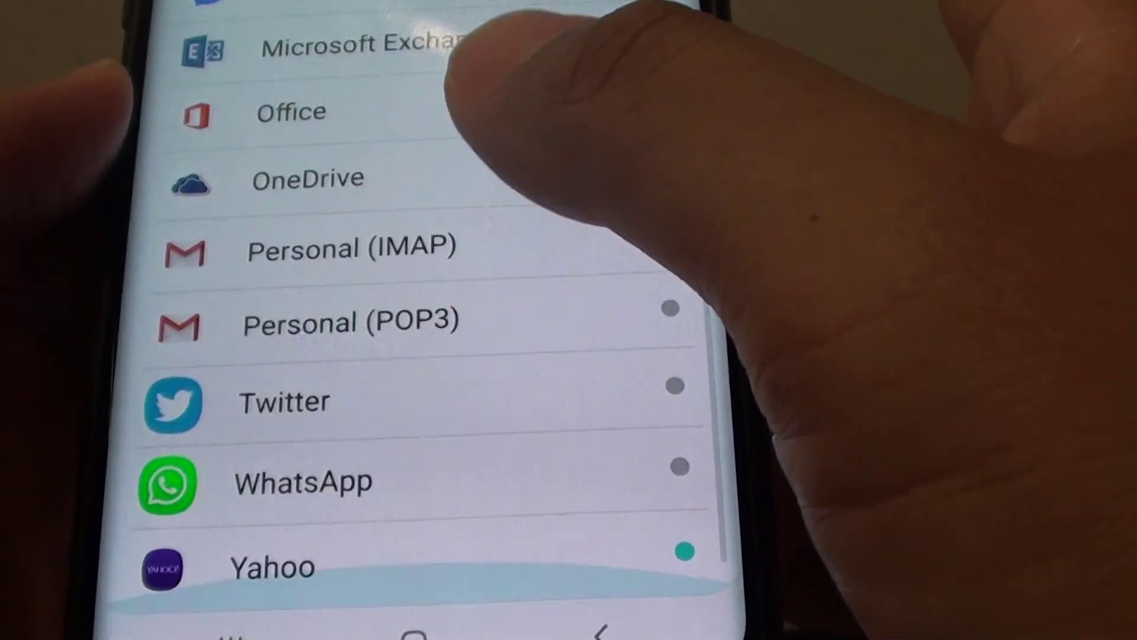
pyautogui.moveTo(533, 133); pyautogui.dragTo(533, 399)
pyautogui.moveTo(533, 178); pyautogui.dragTo(533, 356)
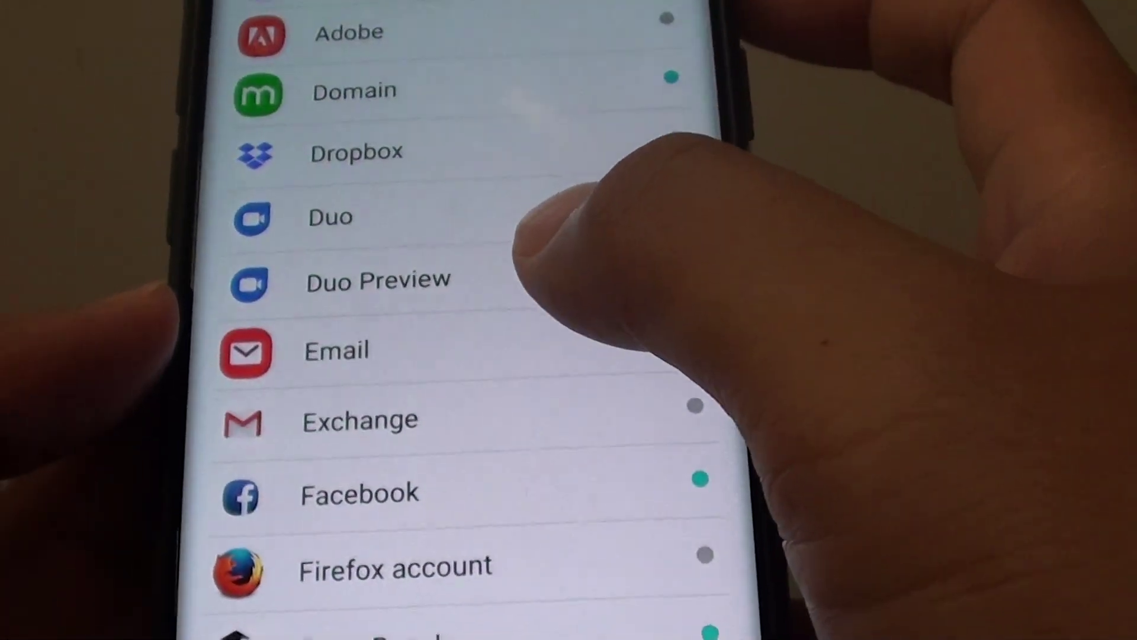
pyautogui.moveTo(533, 222); pyautogui.dragTo(533, 401)
# Step: Choose Samsung account, enter the email and password, and agree to all legal terms
pyautogui.click(497, 328)
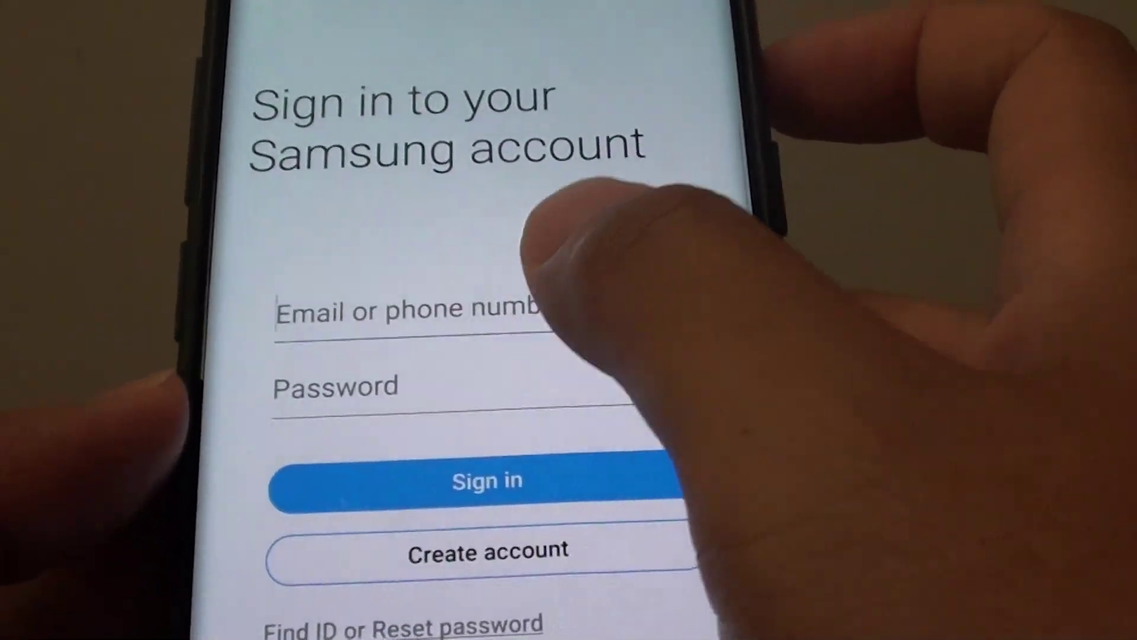
pyautogui.click(426, 494)
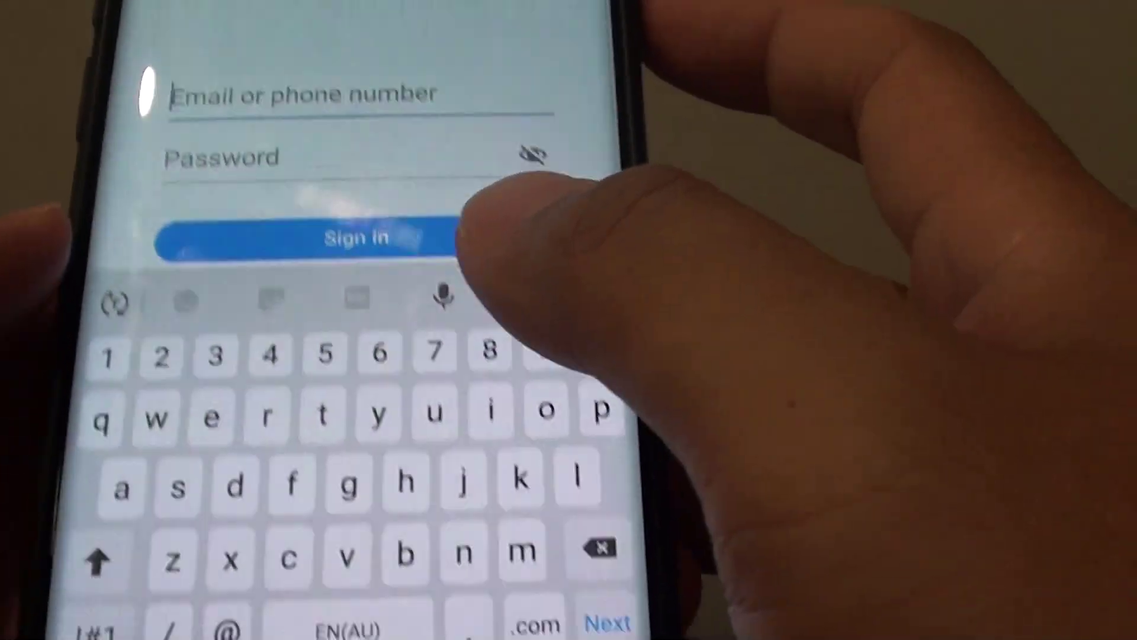
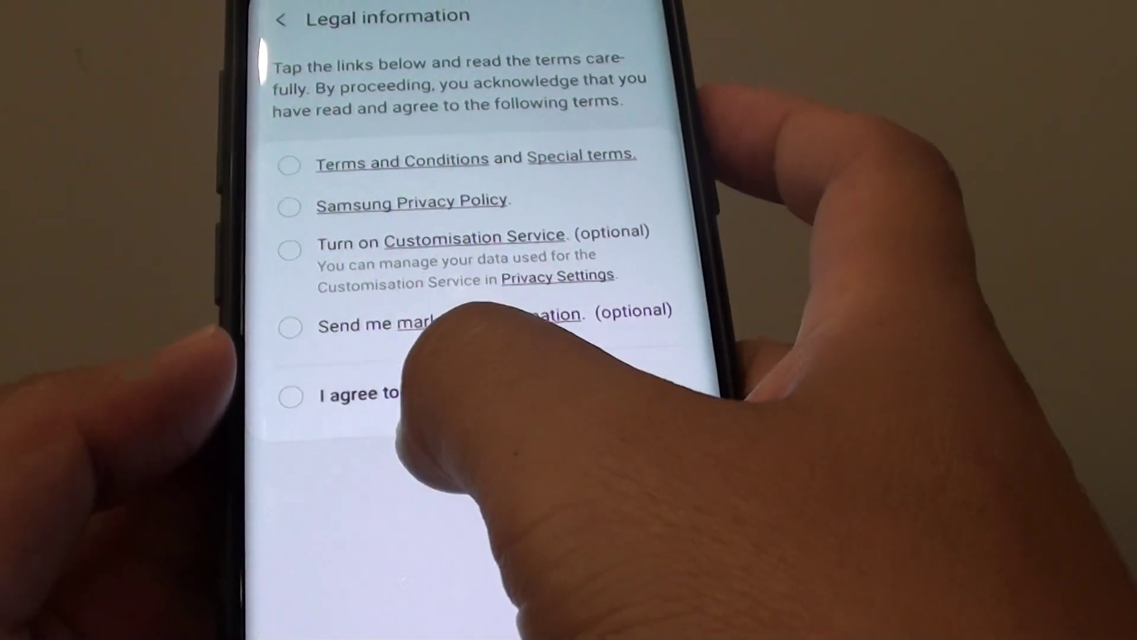
pyautogui.click(356, 405)
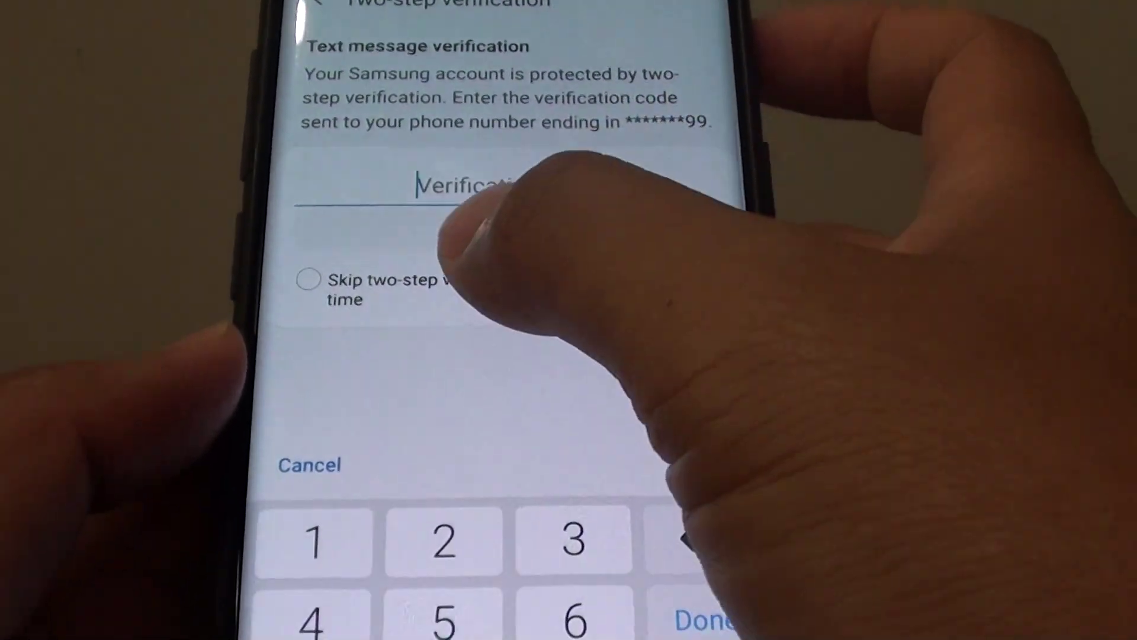
# Step: Enter the SMS verification code on the keypad and verify it
pyautogui.click(301, 297)
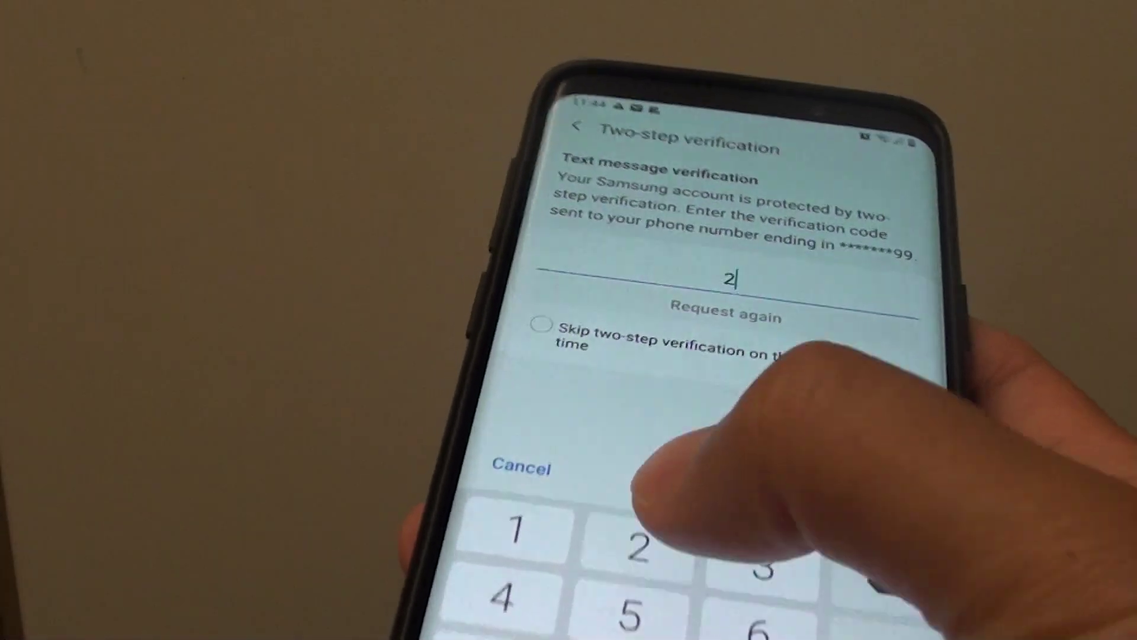
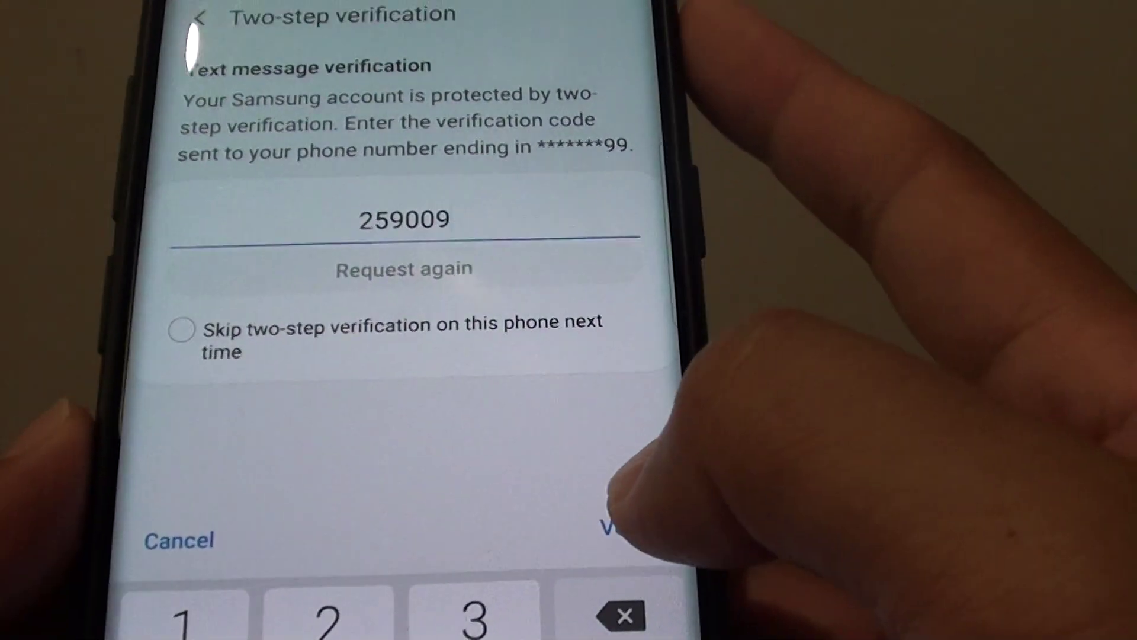
pyautogui.click(732, 611)
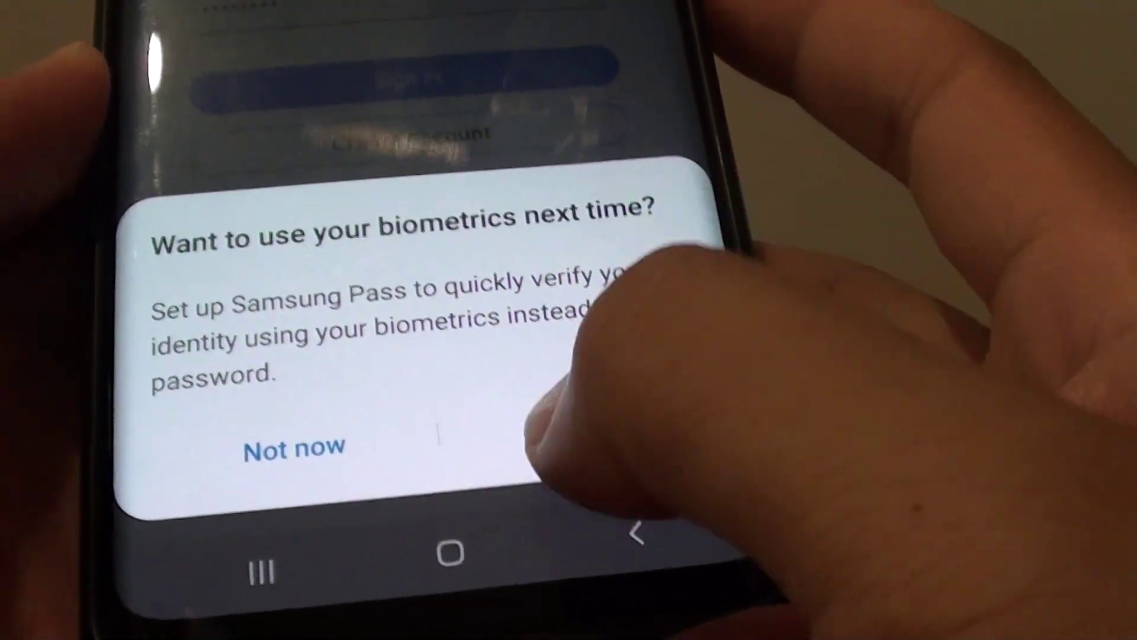
# Step: Choose Register on the biometrics offer and agree to the Samsung Pass terms
pyautogui.click(571, 409)
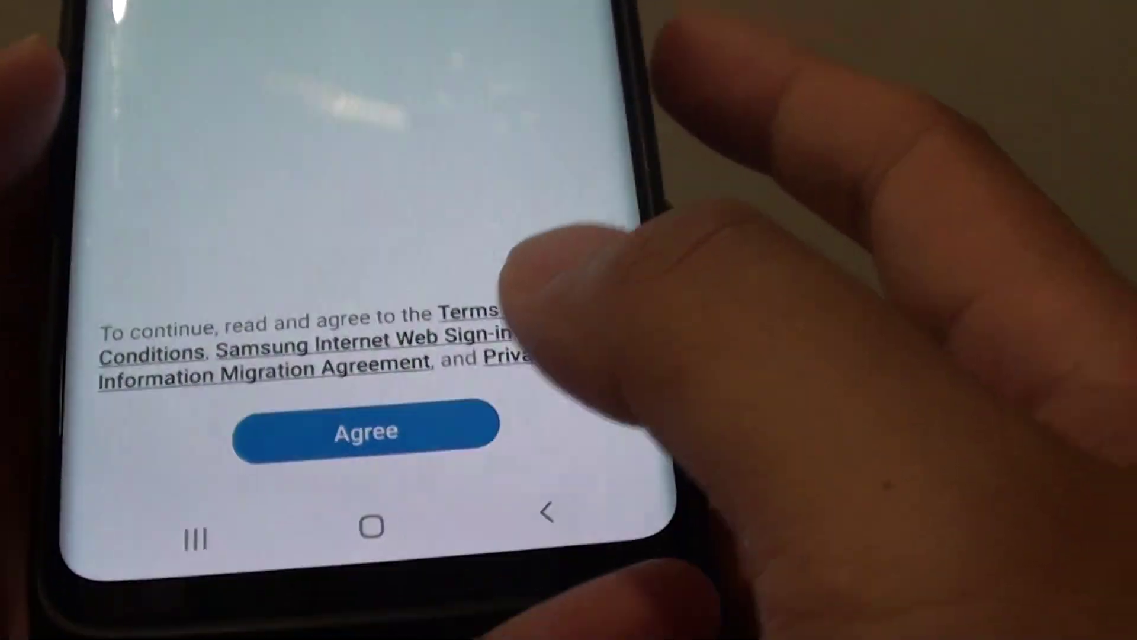
pyautogui.click(367, 432)
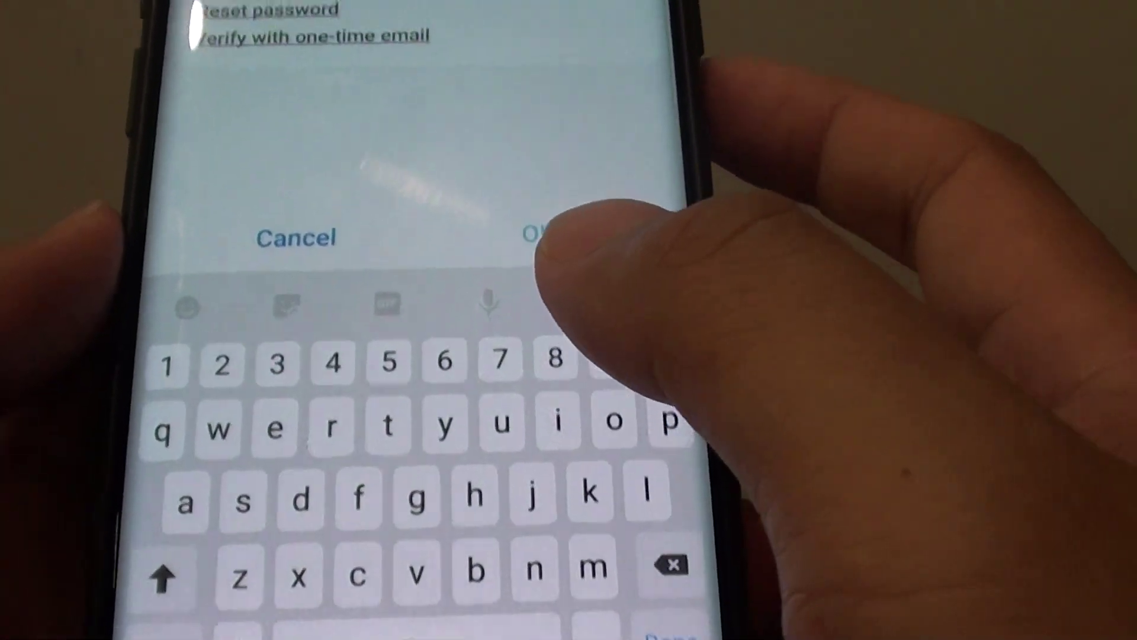